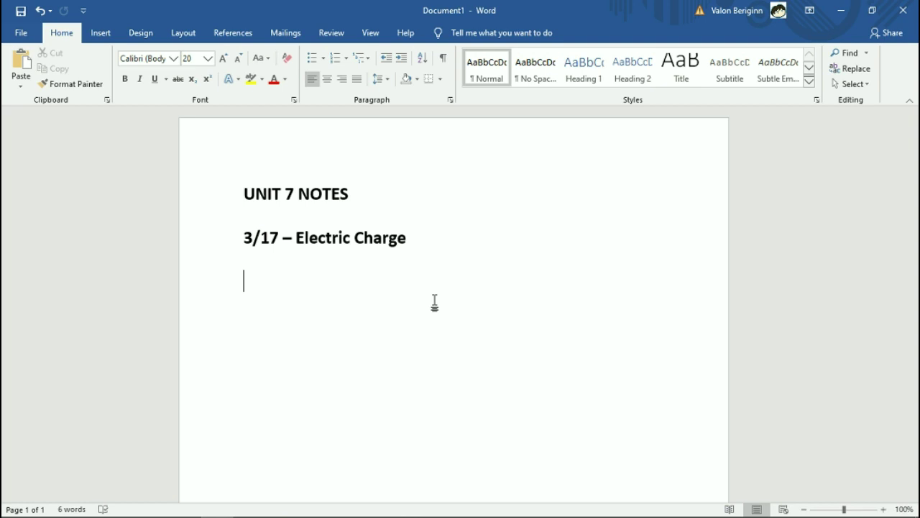
# Write 'Warm Up: What is electricity?' and answer below it 'It's an interaction between charged particles'.
pyautogui.write('Warm Up: What')
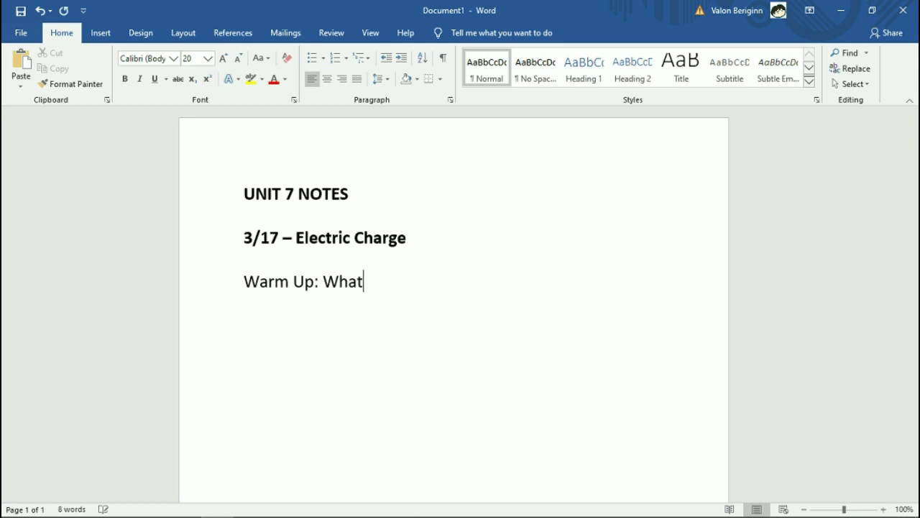
pyautogui.write(' is electricity?')
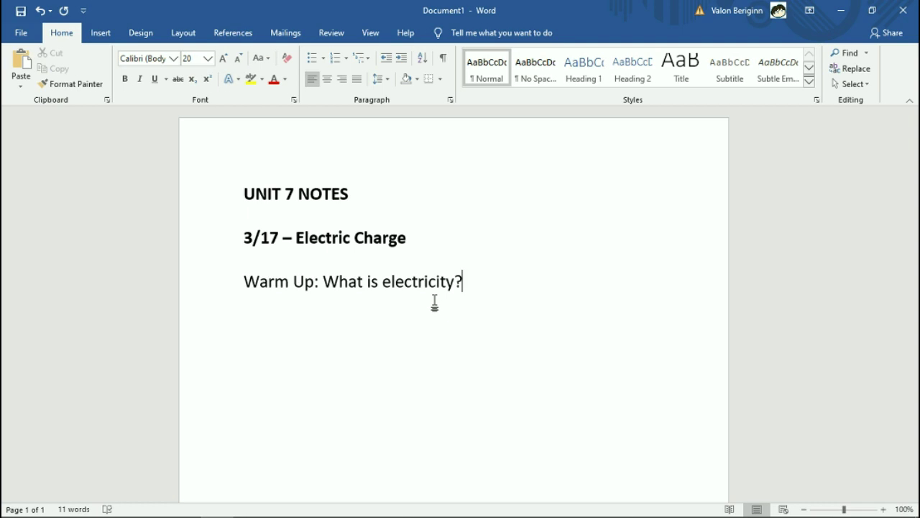
pyautogui.press('Return')
pyautogui.write("It's an interaction ")
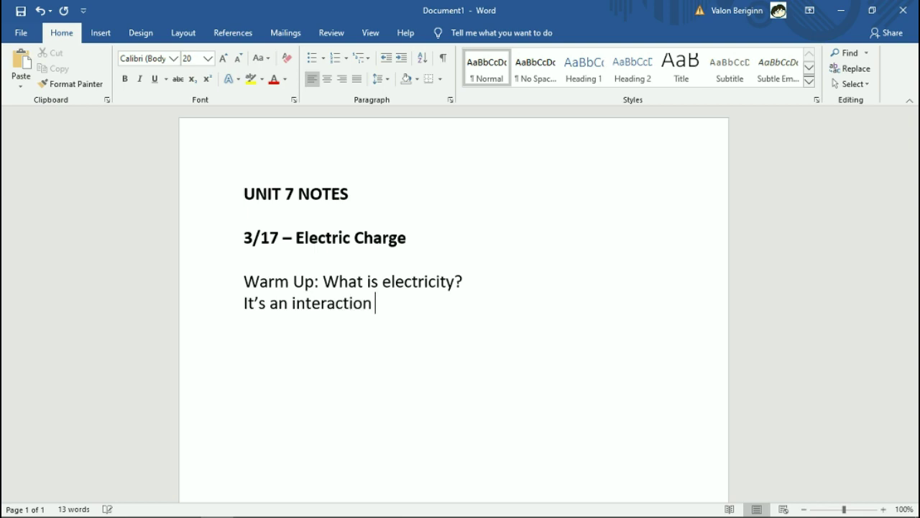
pyautogui.write('between charged particles')
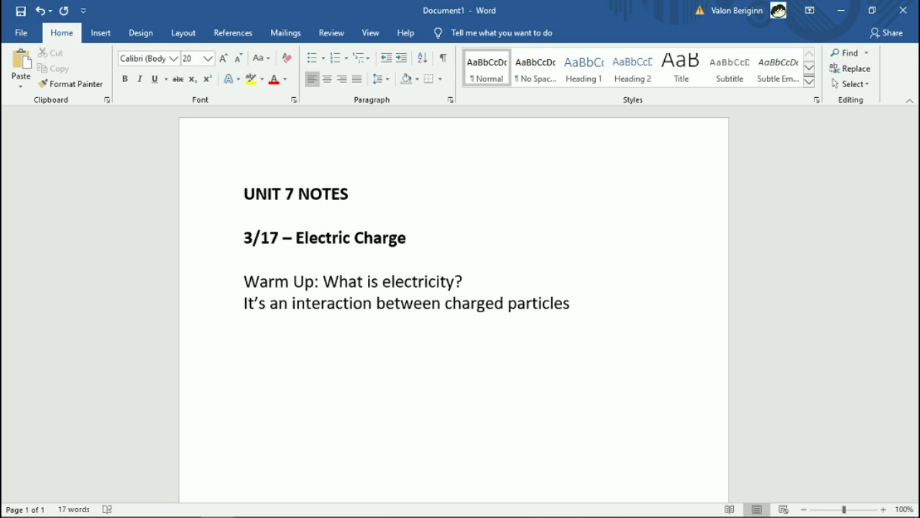
# Add lines 'Protons have positive charge', 'Electrons have negative charge' and 'Neutrons have no charge' below the answer.
pyautogui.doubleClick(481, 305)
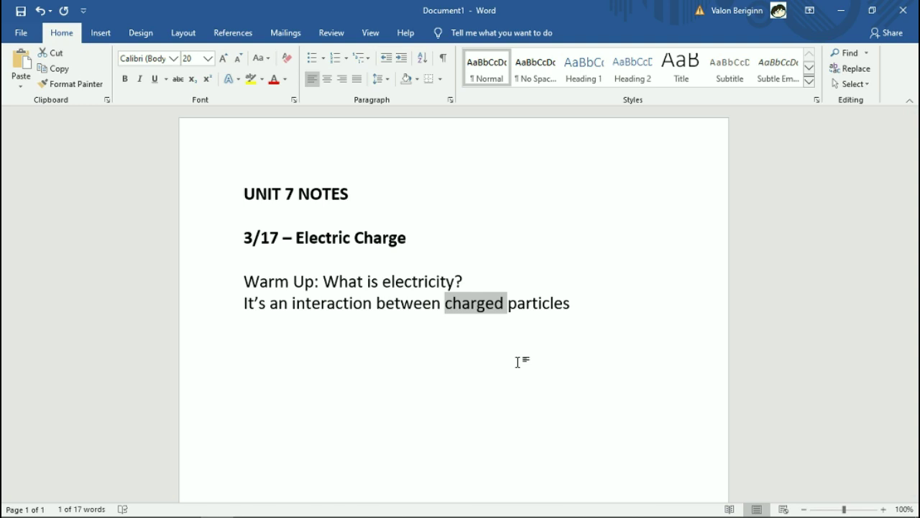
pyautogui.click(580, 311)
pyautogui.press('Return')
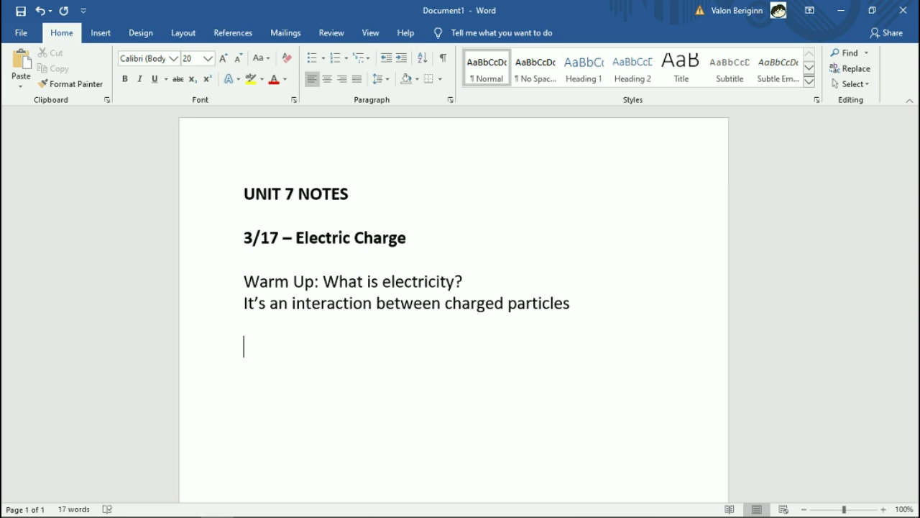
pyautogui.write('Protons have positive c')
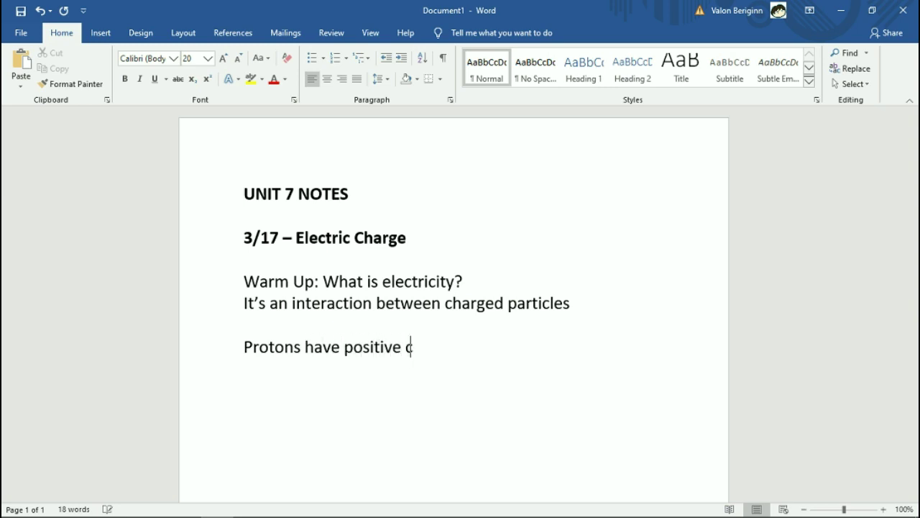
pyautogui.write('harge')
pyautogui.press('Return')
pyautogui.write('Electrons have negative ch')
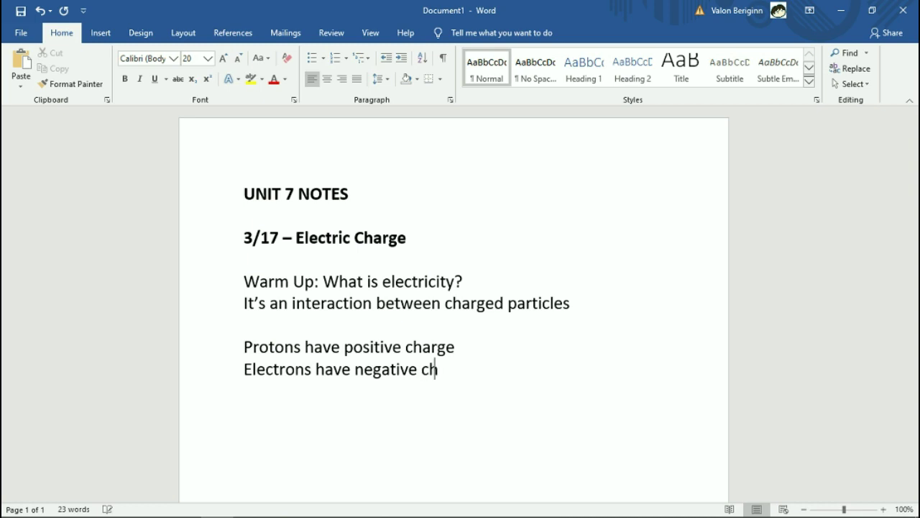
pyautogui.write('arge')
pyautogui.press('Return')
pyautogui.write('Neutrons have no charge')
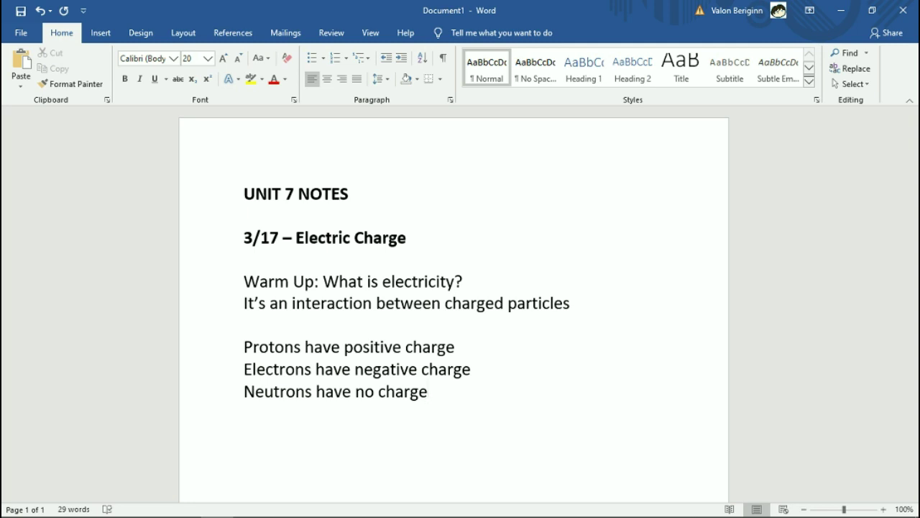
pyautogui.scroll(-2, 589, 277)
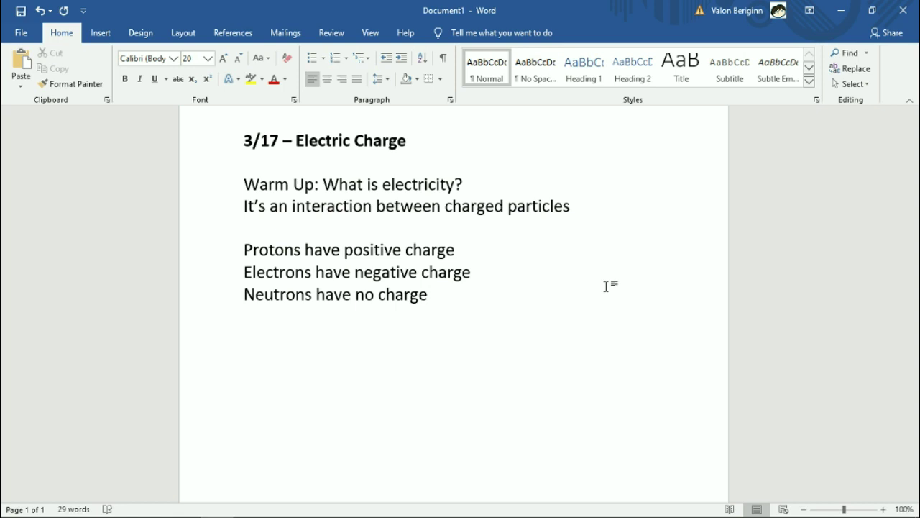
pyautogui.press('Return')
pyautogui.press('Return')
pyautogui.write('Gm')
pyautogui.hotkey('ctrl', '=')
pyautogui.write('1')
pyautogui.hotkey('ctrl', '=')
pyautogui.write('m')
pyautogui.hotkey('ctrl', '=')
pyautogui.write('2')
pyautogui.hotkey('ctrl', '=')
pyautogui.write('/r')
pyautogui.hotkey('ctrl', 'shift', '=')
pyautogui.write('2')
pyautogui.hotkey('ctrl', 'shift', '=')
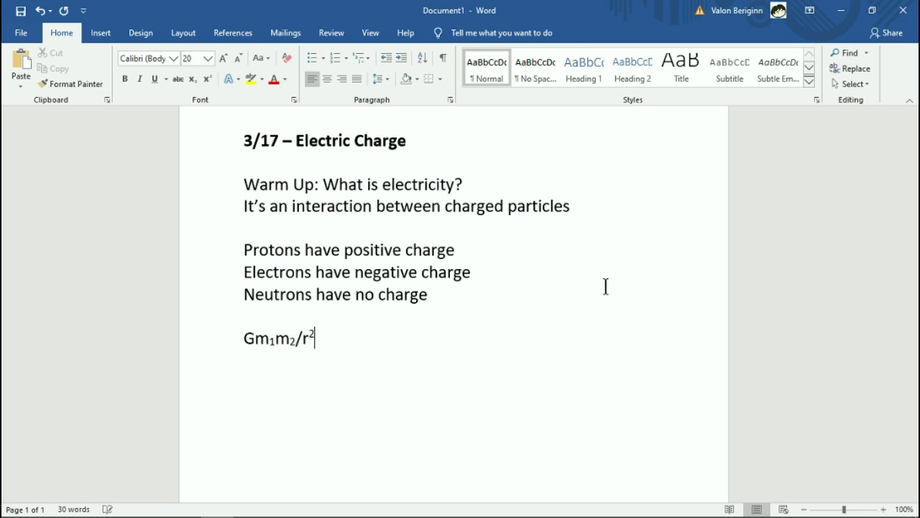
pyautogui.hotkey('shift', 'Home')
pyautogui.press('BackSpace')
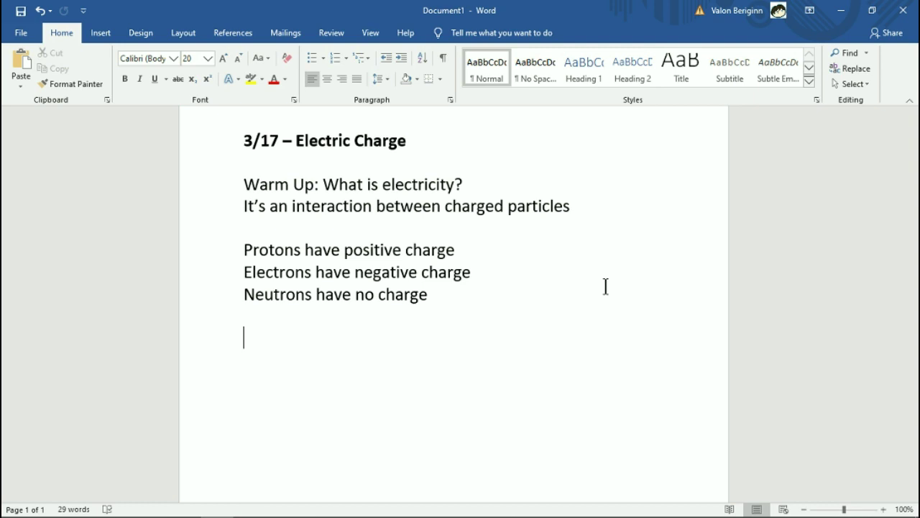
# Type 'Charge is a fundamental property of particles' on its own line after the particle lines.
pyautogui.write('Charg')
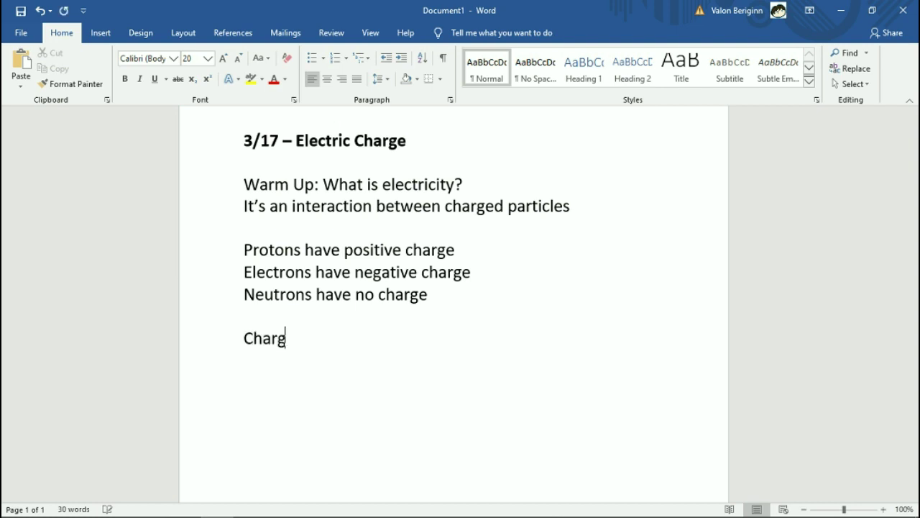
pyautogui.write('e is a fund')
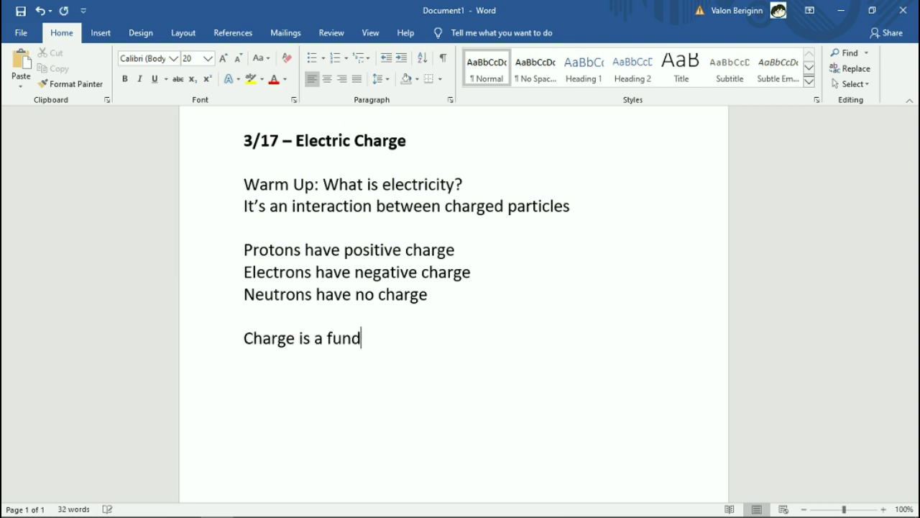
pyautogui.write('amental property of particles')
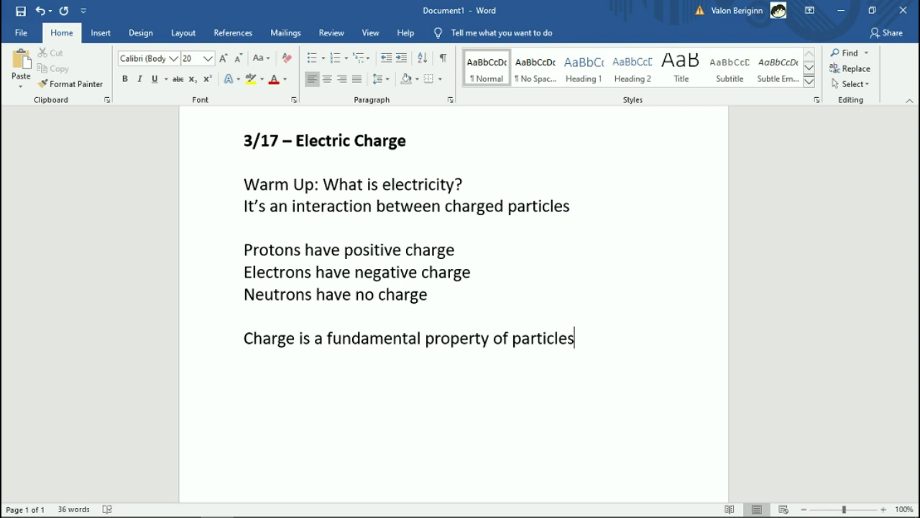
pyautogui.press('Return')
pyautogui.press('Return')
# Put charge values +1, -1 and 0 in a tabbed column after the proton, electron and neutron lines.
pyautogui.click(491, 248)
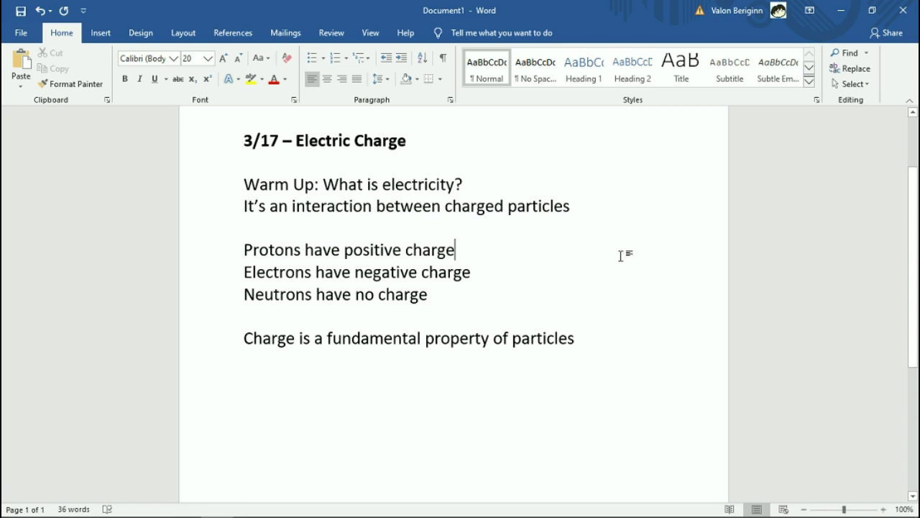
pyautogui.write('+1')
pyautogui.press('Down')
pyautogui.press('Tab')
pyautogui.write('-1')
pyautogui.press('Down')
pyautogui.press('Tab')
pyautogui.press('Tab')
pyautogui.press('Tab')
pyautogui.write('0')
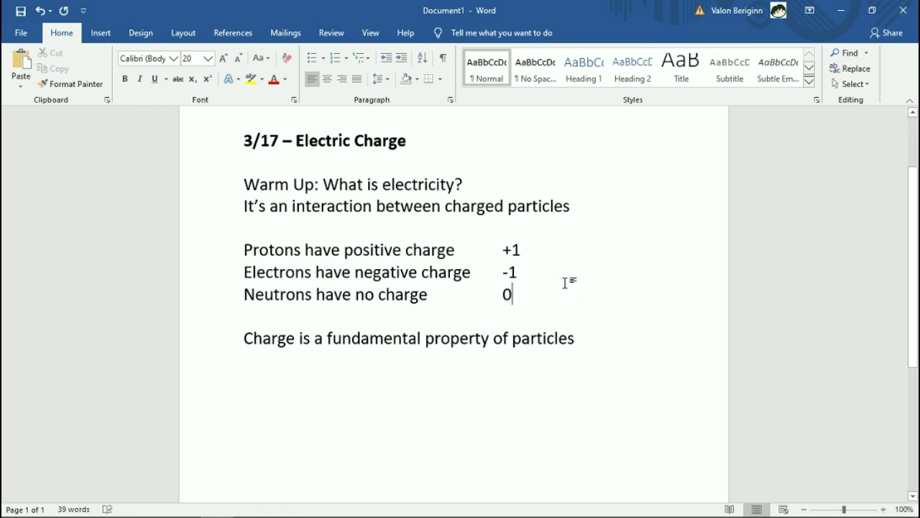
pyautogui.click(580, 381)
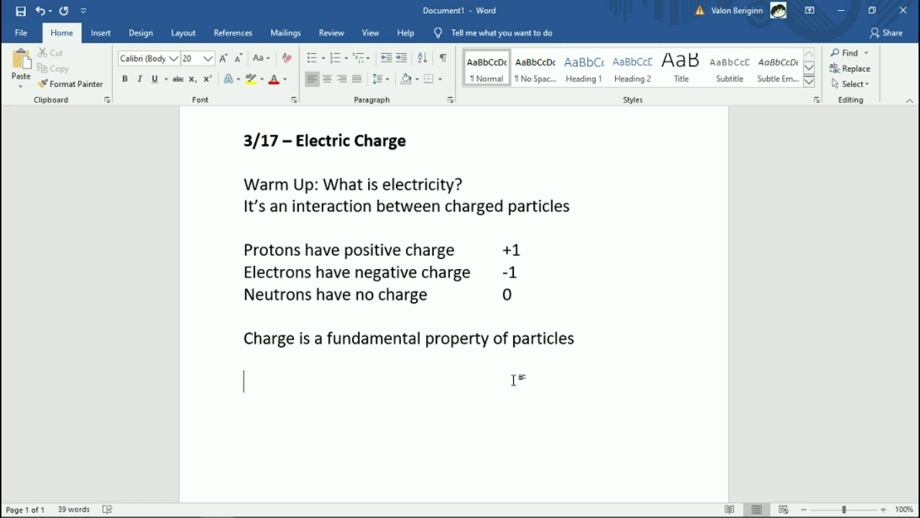
# Write 'Electron charge is defined as when the charge of an electron equals -1.' and start a new paragraph.
pyautogui.write('Electron charge')
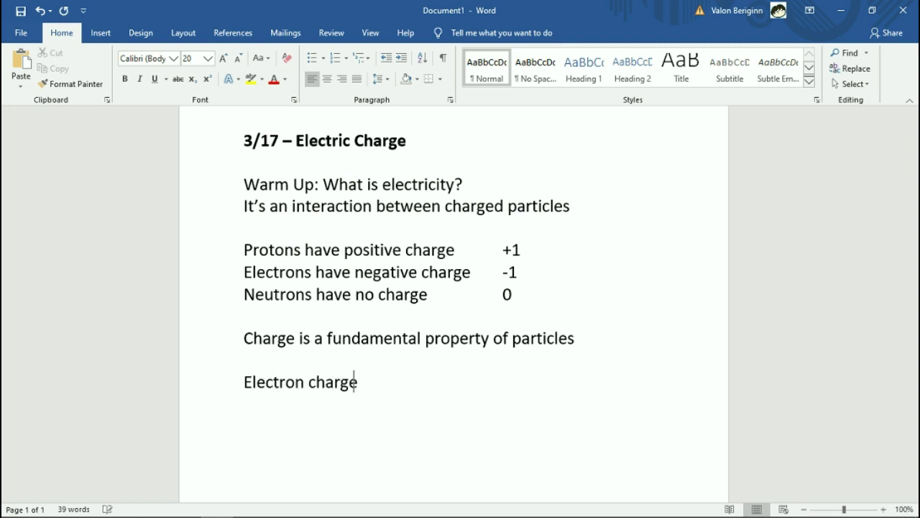
pyautogui.write(' is defined as')
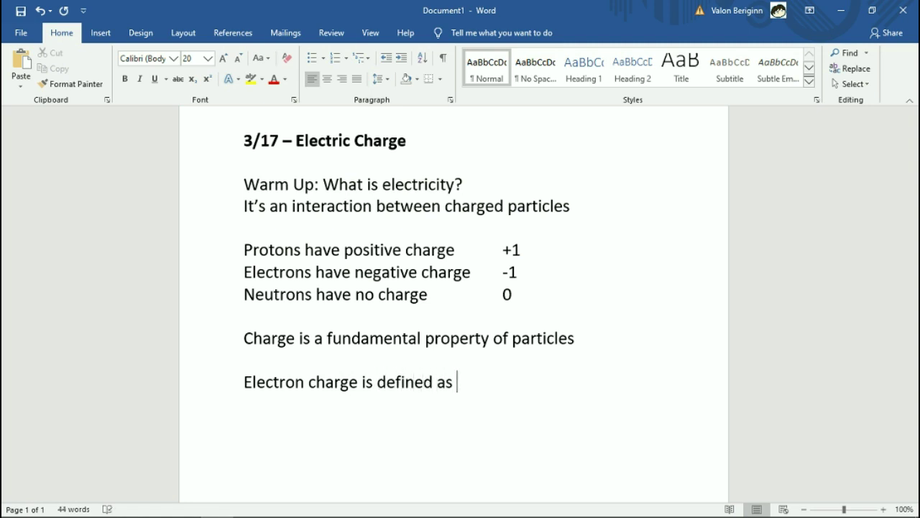
pyautogui.press('BackSpace')
pyautogui.write('when the cha')
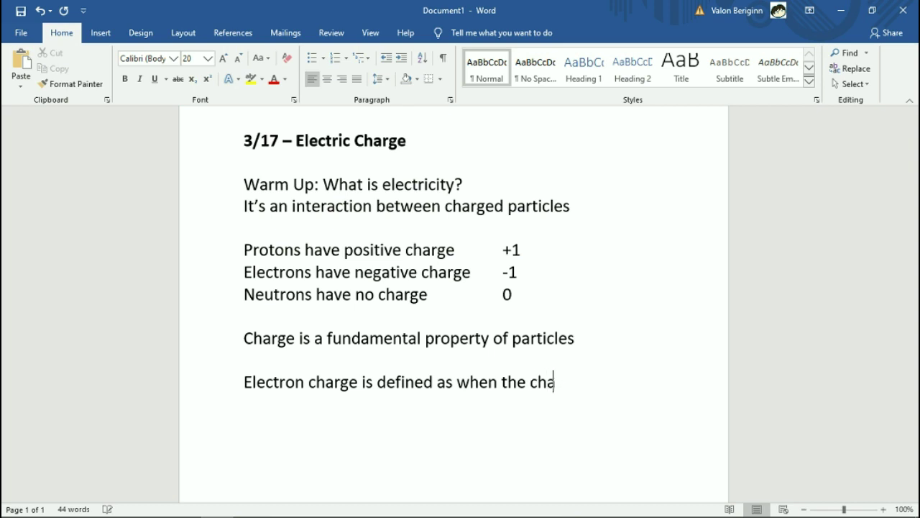
pyautogui.write('rge of an elec')
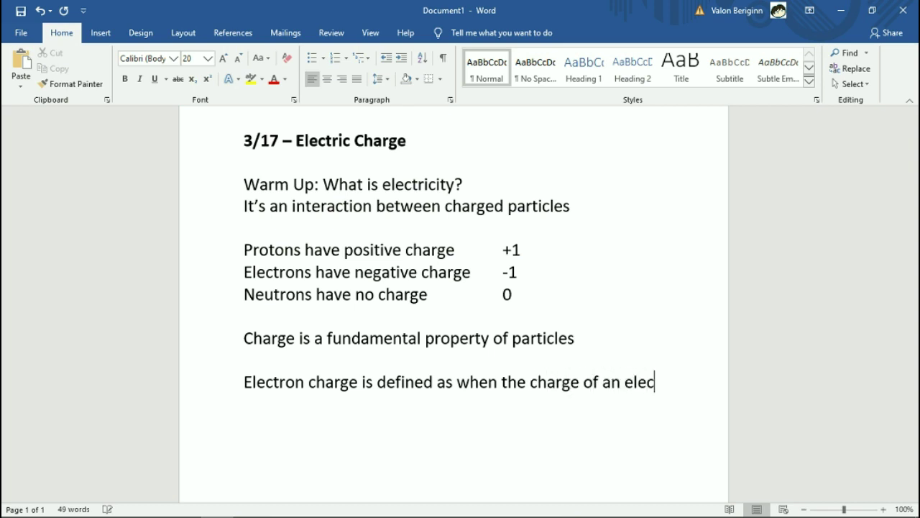
pyautogui.write('tron equals ')
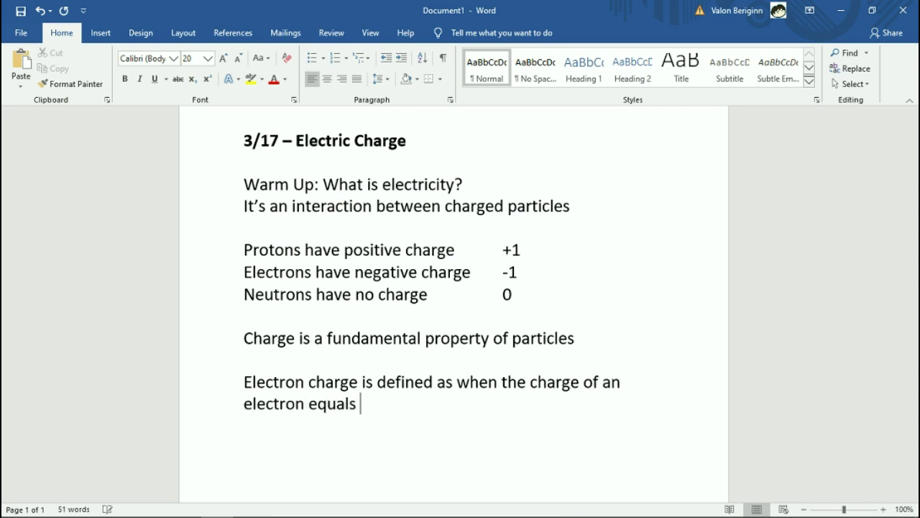
pyautogui.write('-1.')
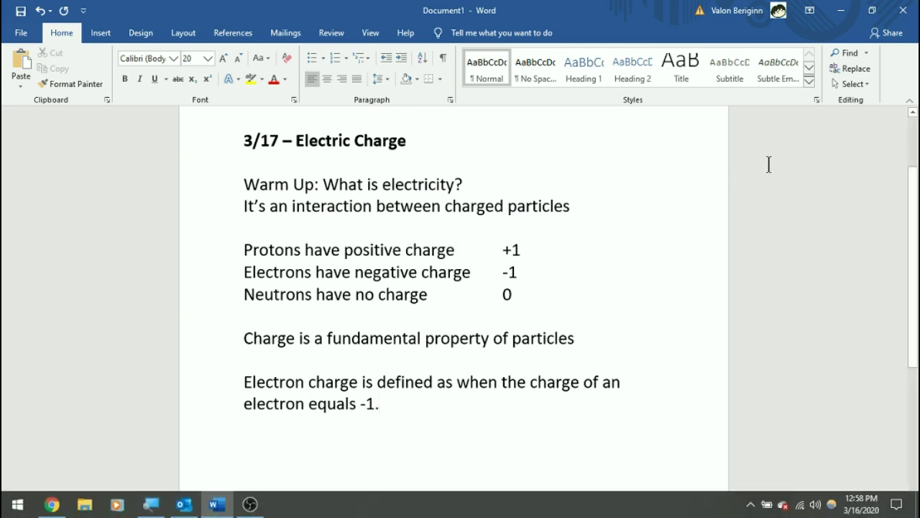
pyautogui.moveTo(501, 249); pyautogui.dragTo(530, 252)
pyautogui.click(529, 271)
pyautogui.click(425, 432)
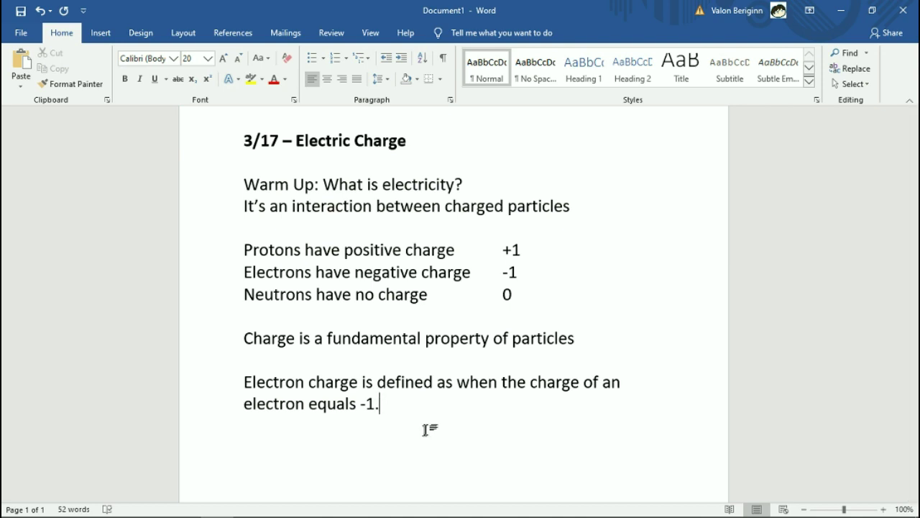
pyautogui.scroll(-1, 428, 428)
pyautogui.press('Return')
pyautogui.press('Return')
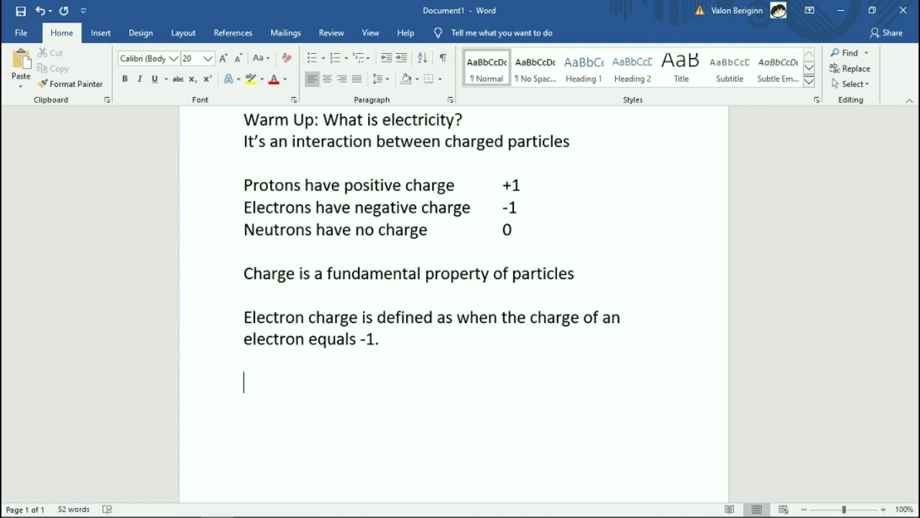
# Type 'The standard unit of charge is the Coulomb' and the line '1 Coulomb of charge is a looooooot of charge'.
pyautogui.write('The standard unit ')
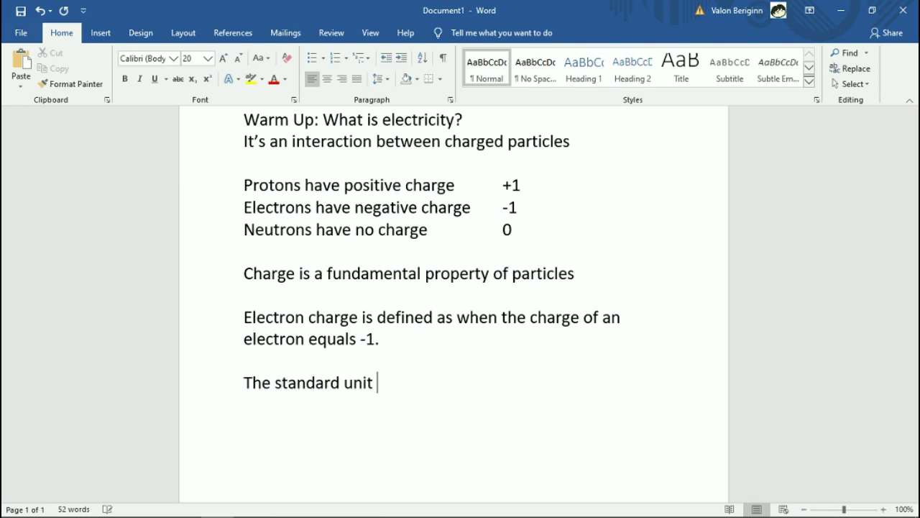
pyautogui.write('of charge is the Coulomb.')
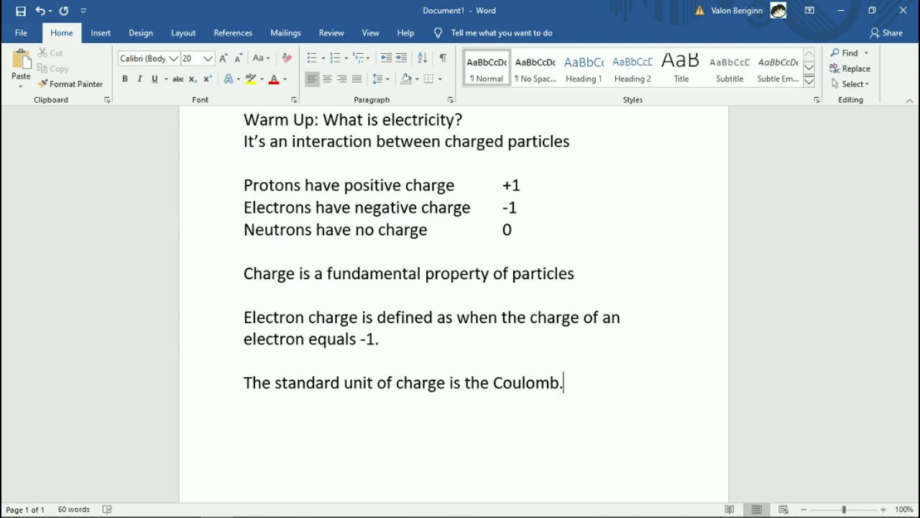
pyautogui.press('Return')
pyautogui.press('Return')
pyautogui.write('1 Coulomb of charge ')
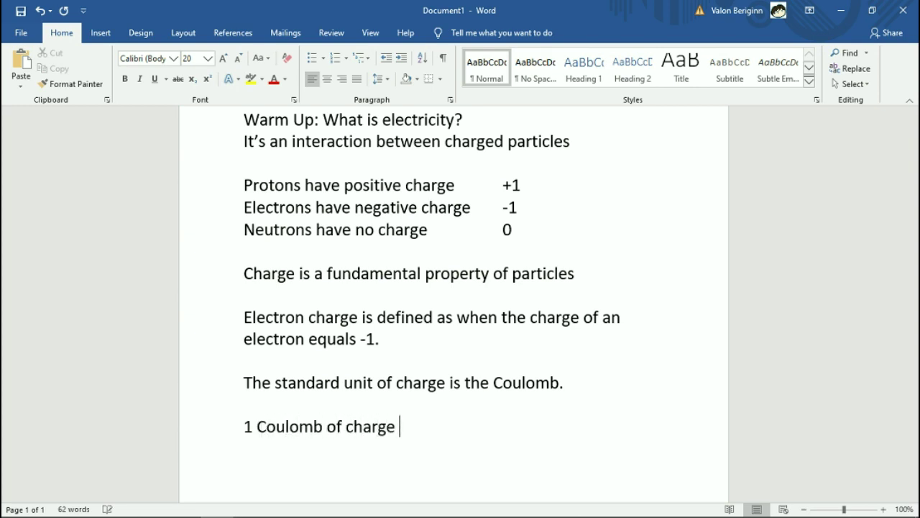
pyautogui.write('is a looooooot of charge')
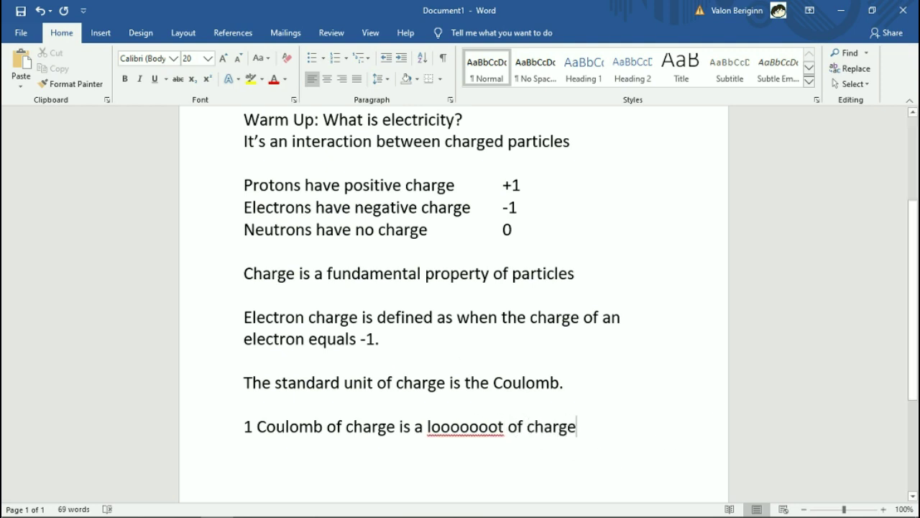
# Scroll down to review the '1 Coulomb of charge is a looooooot of charge' line.
pyautogui.scroll(-1, 640, 350)
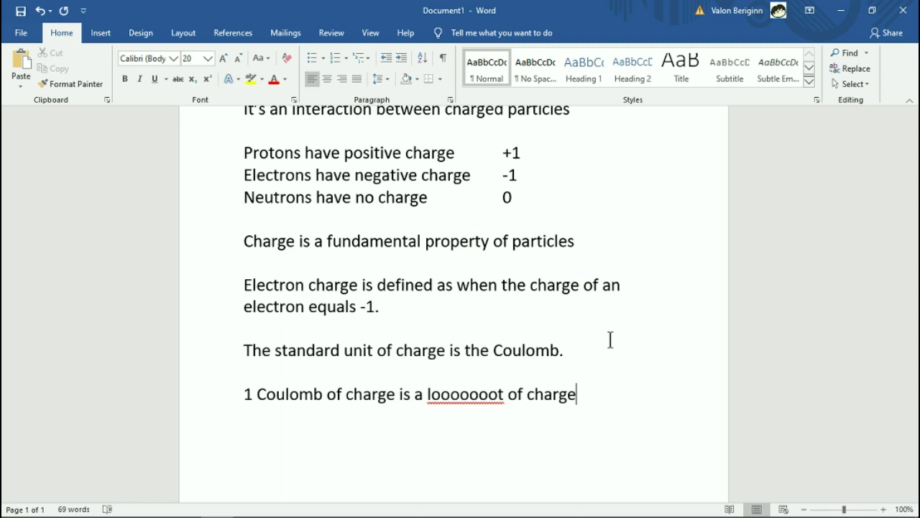
# End the line with a period and add 'μC = 10⁻⁶ C' with a superscript exponent.
pyautogui.write('.')
pyautogui.press('Return')
pyautogui.write('μC = 10')
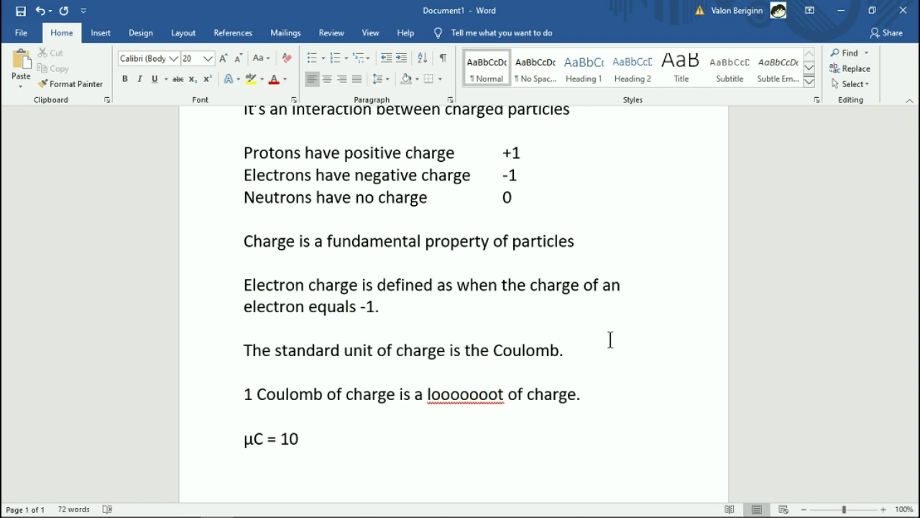
pyautogui.hotkey('ctrl', 'shift', '=')
pyautogui.write('-6')
pyautogui.hotkey('ctrl', 'shift', '=')
pyautogui.write('C')
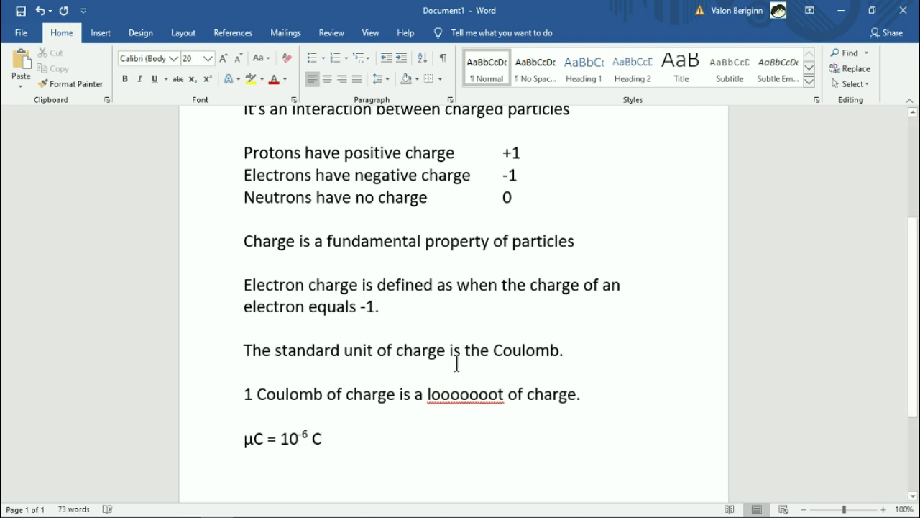
# Append 'Abbreviated as C.' to the Coulomb unit sentence.
pyautogui.click(579, 353)
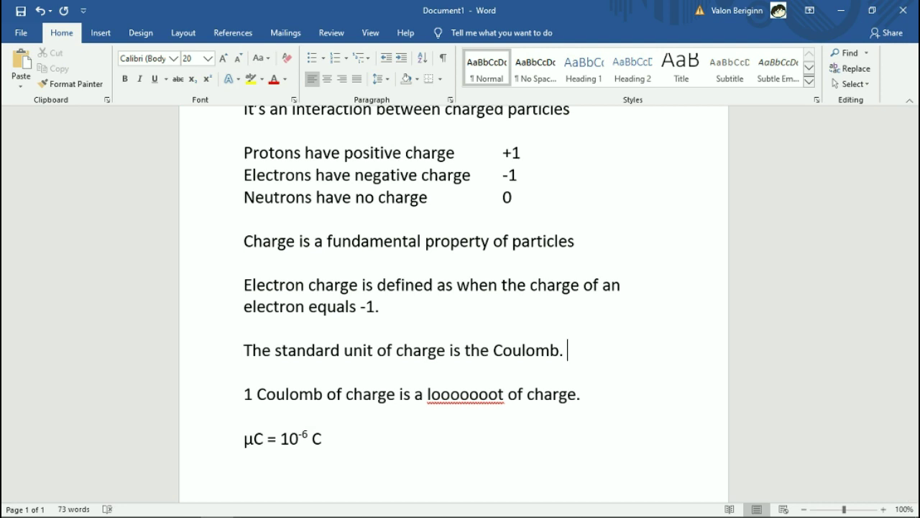
pyautogui.write('Abbreviated as C.')
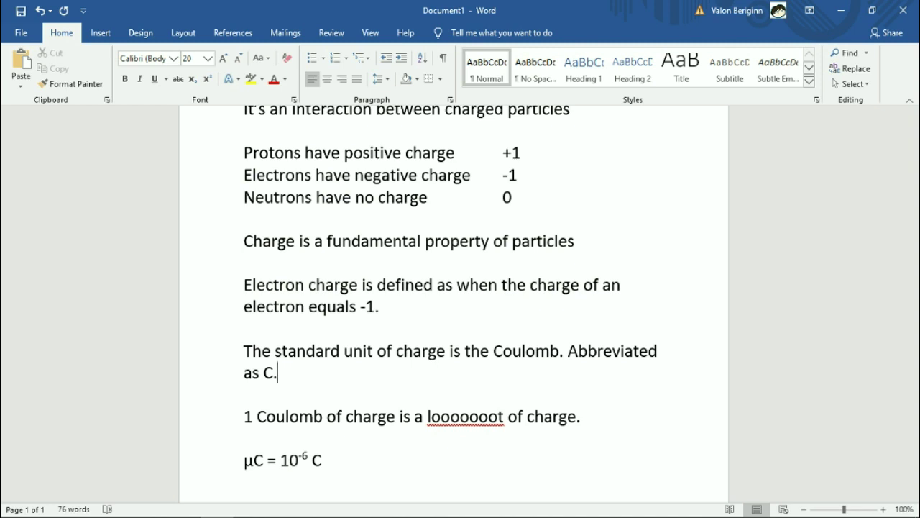
pyautogui.scroll(-3, 561, 390)
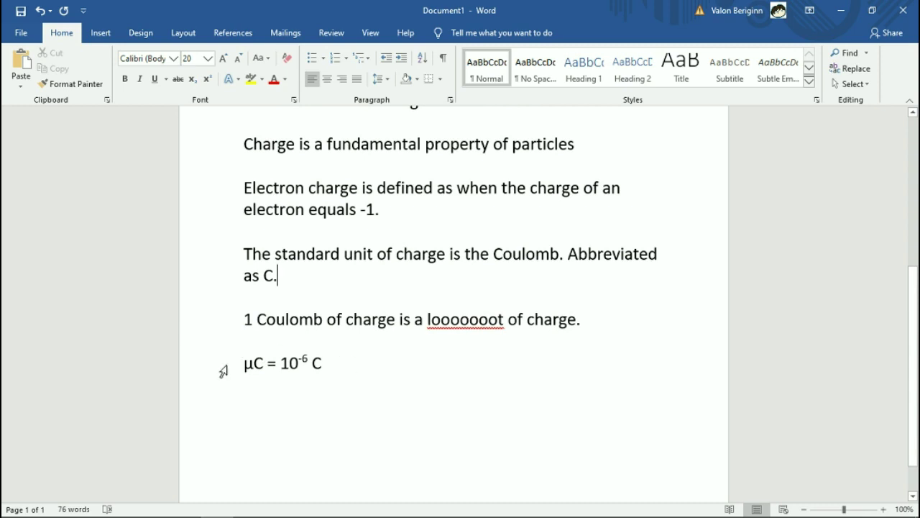
# Add 'nC = 10⁻⁹ C' with a superscript exponent on a new line below the μC line.
pyautogui.click(406, 368)
pyautogui.press('Return')
pyautogui.write('nC')
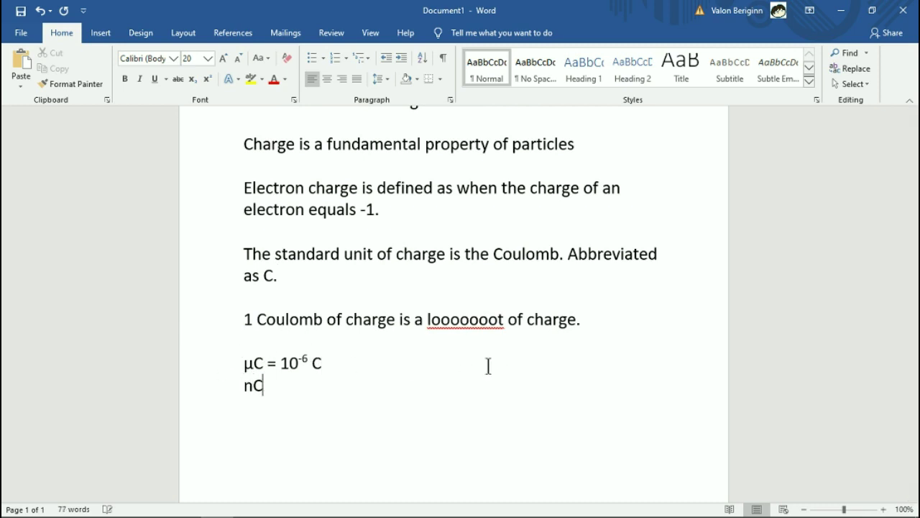
pyautogui.write(' = 10')
pyautogui.hotkey('ctrl', 'shift', '=')
pyautogui.write('-9')
pyautogui.hotkey('ctrl', 'shift', '=')
pyautogui.write('C')
# Insert 'mC = 10⁻³ C' with a superscript exponent on a line above the μC line.
pyautogui.press('Up')
pyautogui.press('Up')
pyautogui.press('Return')
pyautogui.write('m')
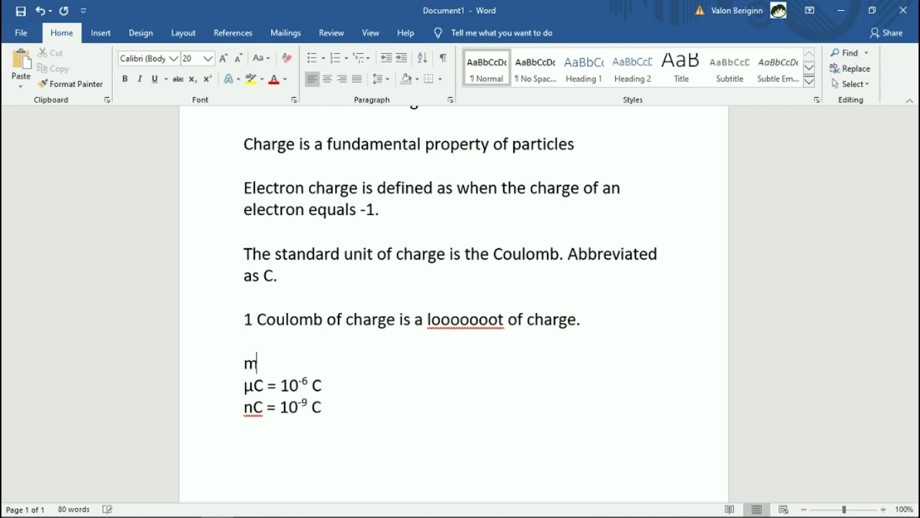
pyautogui.write('C = 10')
pyautogui.hotkey('ctrl', 'shift', '+')
pyautogui.write('-3')
pyautogui.hotkey('ctrl', 'shift', '+')
pyautogui.write('C')
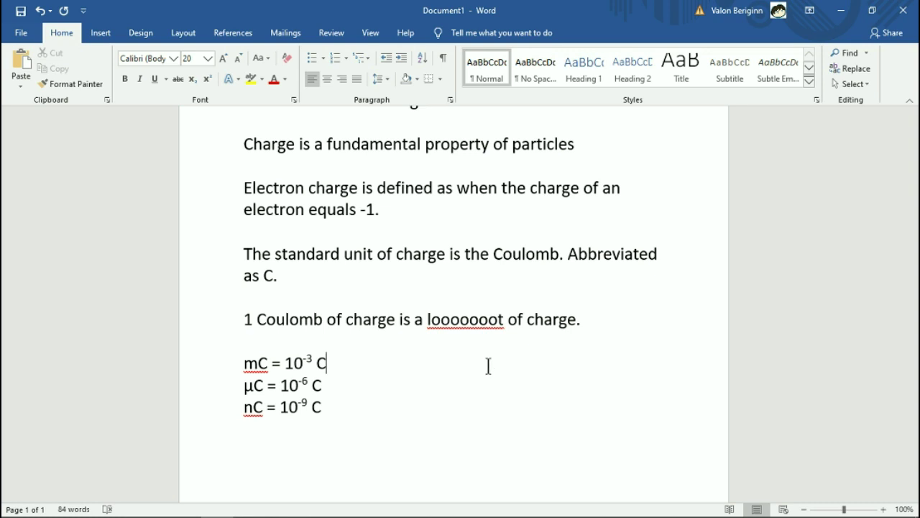
pyautogui.scroll(3, 489, 365)
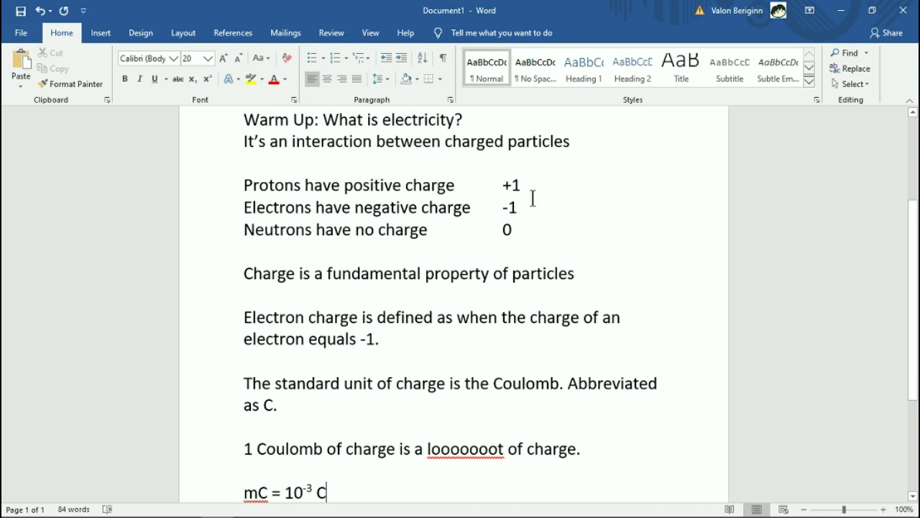
pyautogui.scroll(-4, 412, 386)
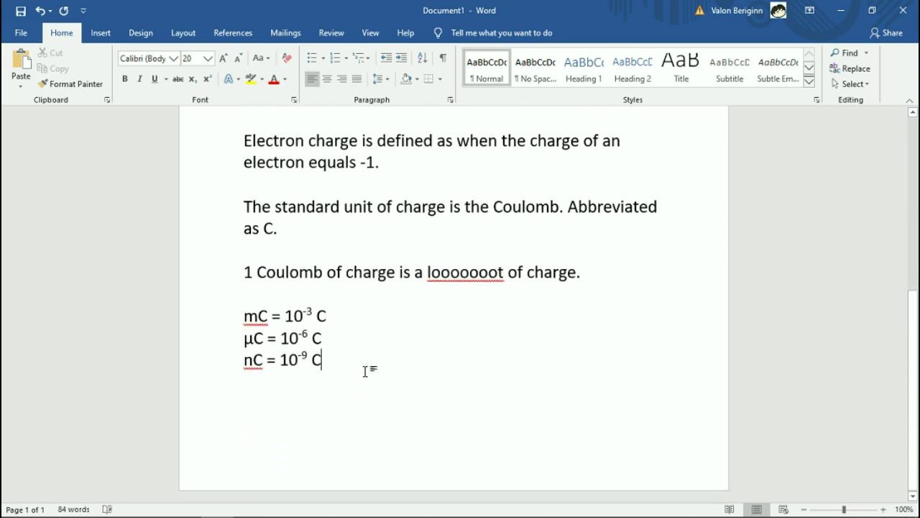
pyautogui.press('Return')
pyautogui.press('Return')
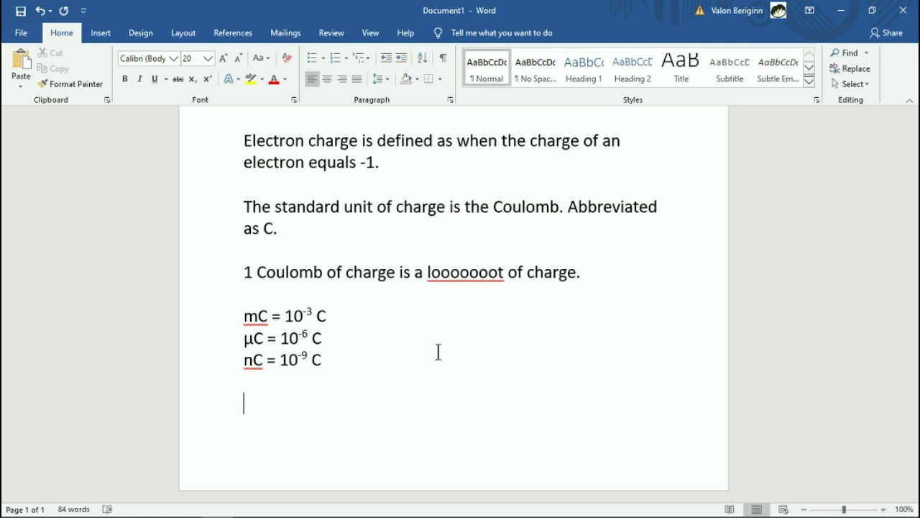
# On a new page, type 'proton charge in Coulombs = 1.6x10⁻¹⁹ C' with a superscript exponent.
pyautogui.hotkey('ctrl', 'Return')
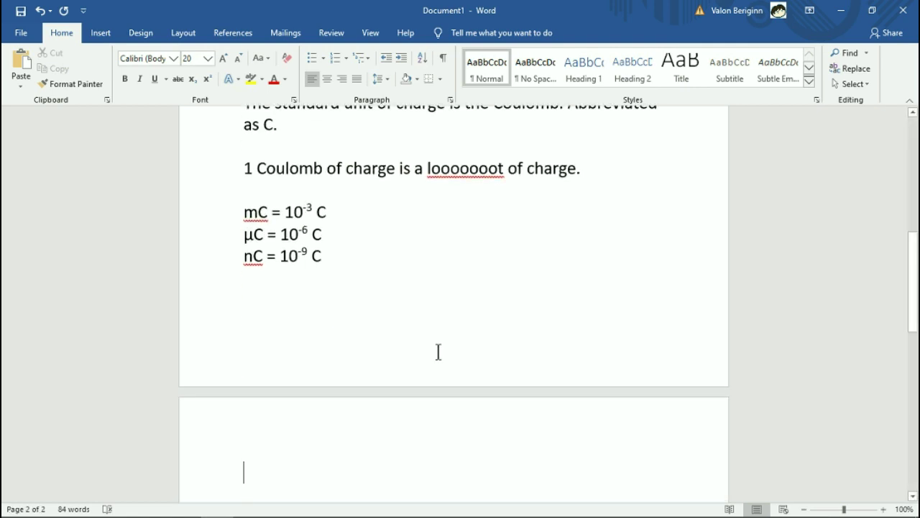
pyautogui.write('proton chartg')
pyautogui.press('BackSpace')
pyautogui.press('BackSpace')
pyautogui.write('ge in Coulombs = ')
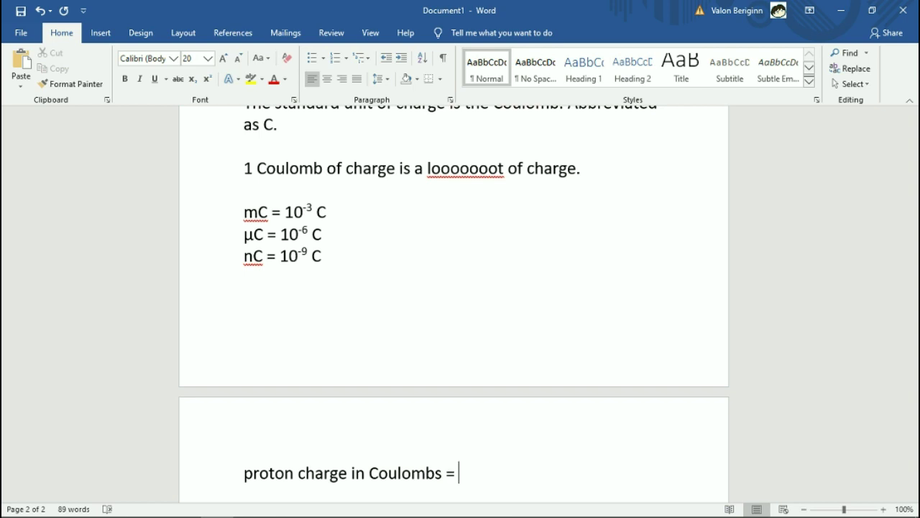
pyautogui.write('1.6x10')
pyautogui.hotkey('ctrl', 'shift', '+')
pyautogui.write('-19')
pyautogui.hotkey('ctrl', 'shift', '+')
pyautogui.write('C')
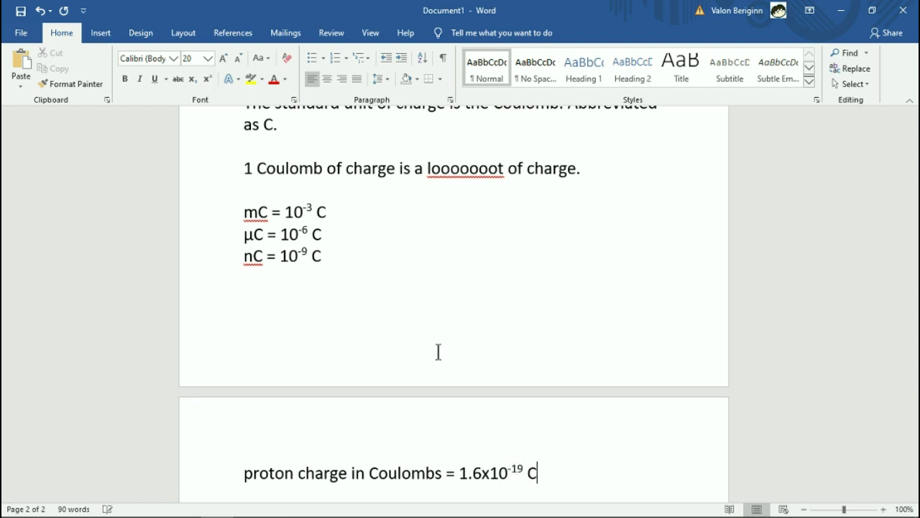
pyautogui.scroll(-3, 438, 351)
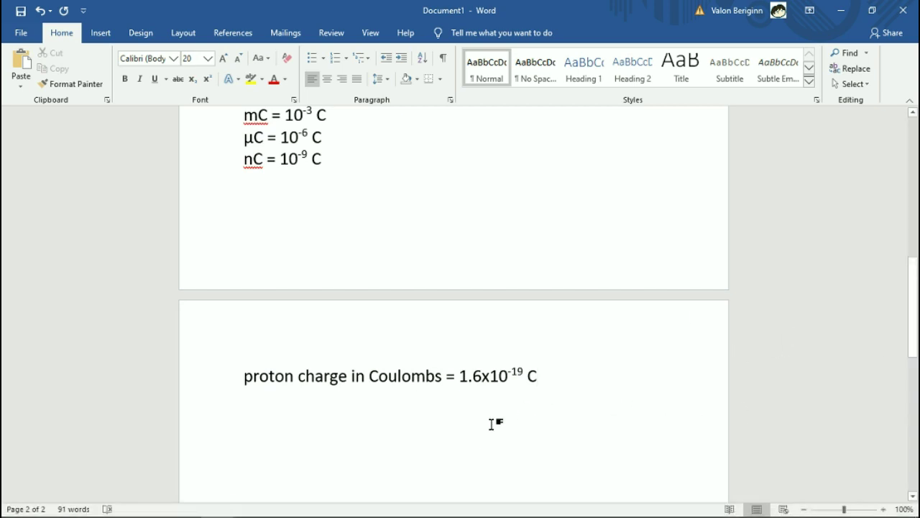
# Add a plus sign so the proton charge reads +1.6x10⁻¹⁹ C.
pyautogui.click(461, 374)
pyautogui.write('+')
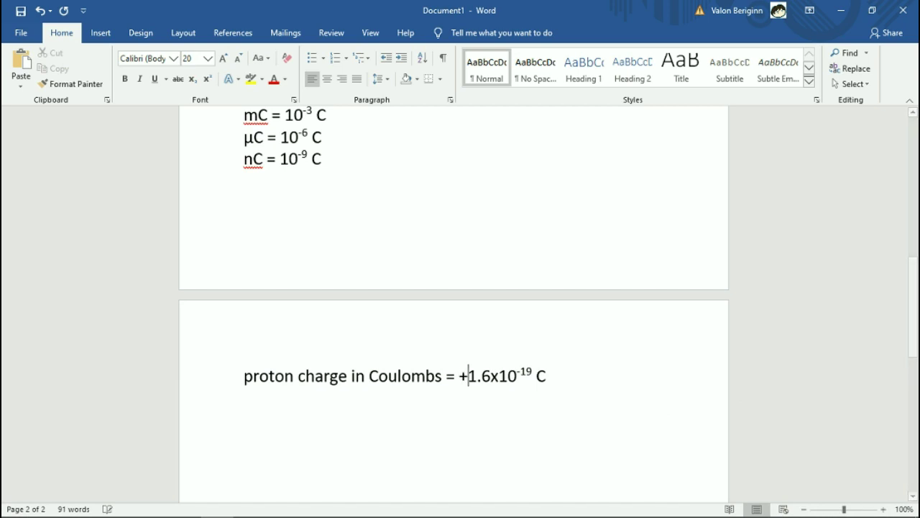
pyautogui.click(586, 379)
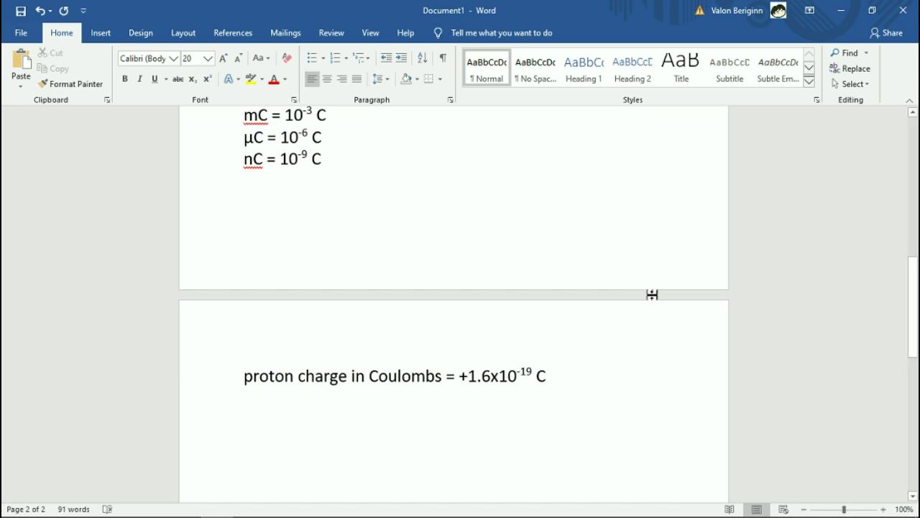
pyautogui.scroll(3, 417, 316)
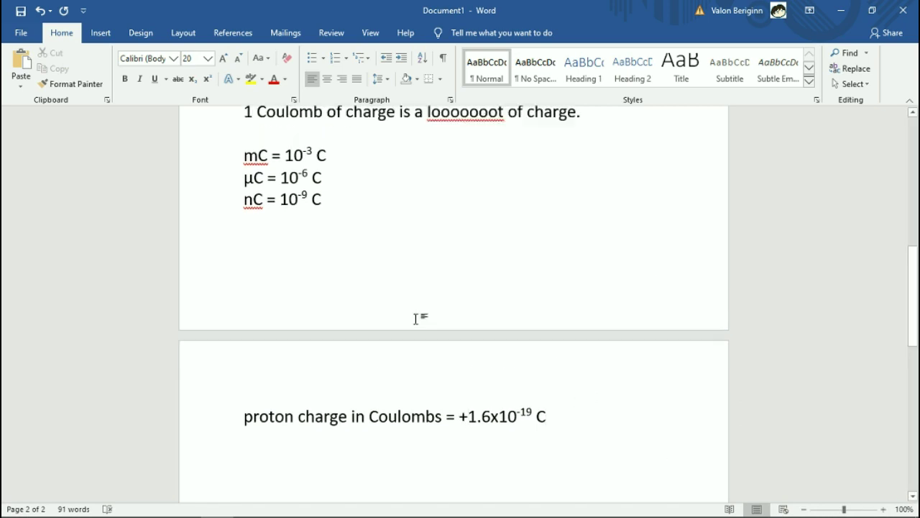
pyautogui.scroll(-2, 614, 377)
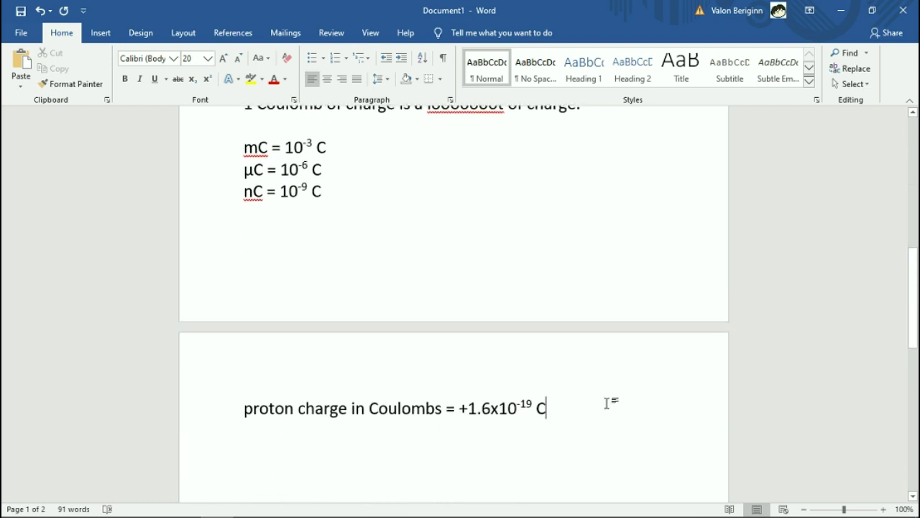